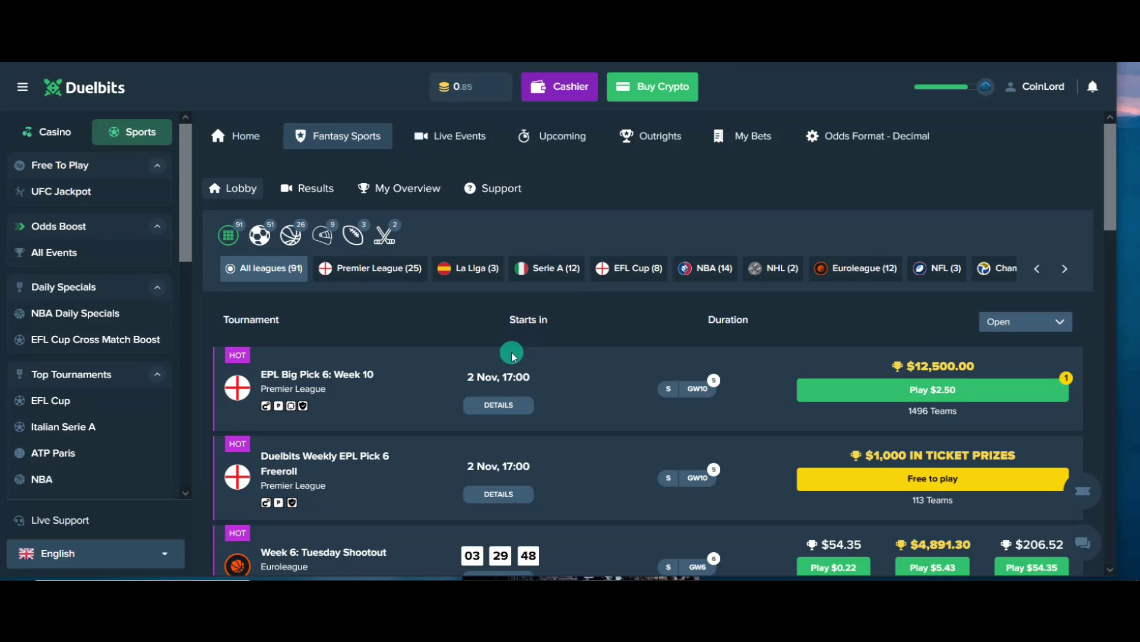
pyautogui.scroll(-1, 512, 359)
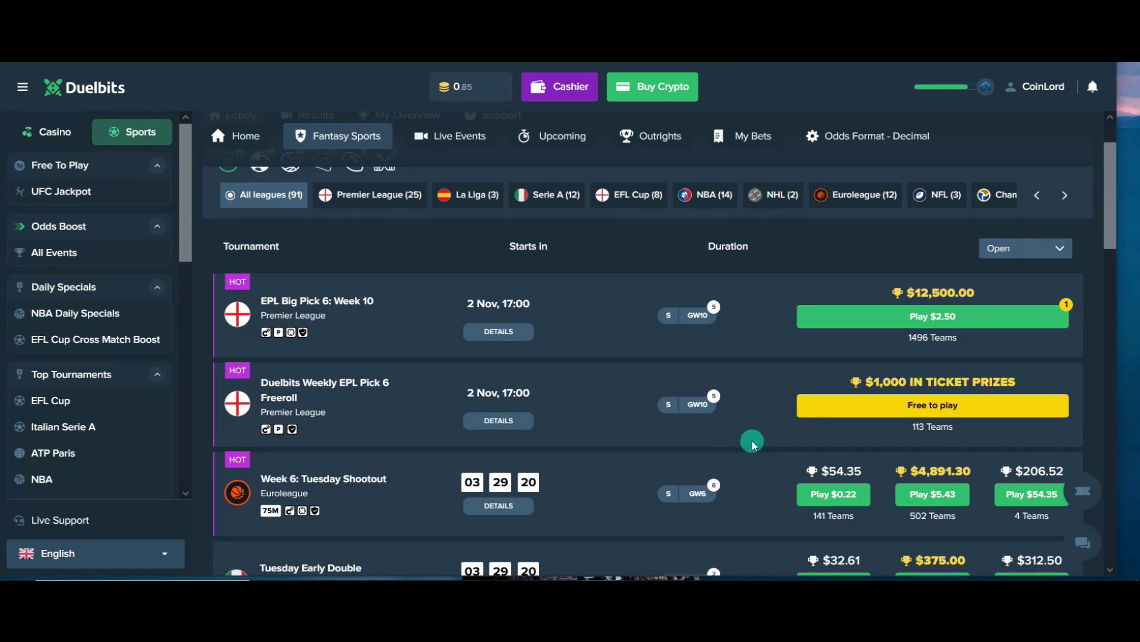
pyautogui.click(930, 407)
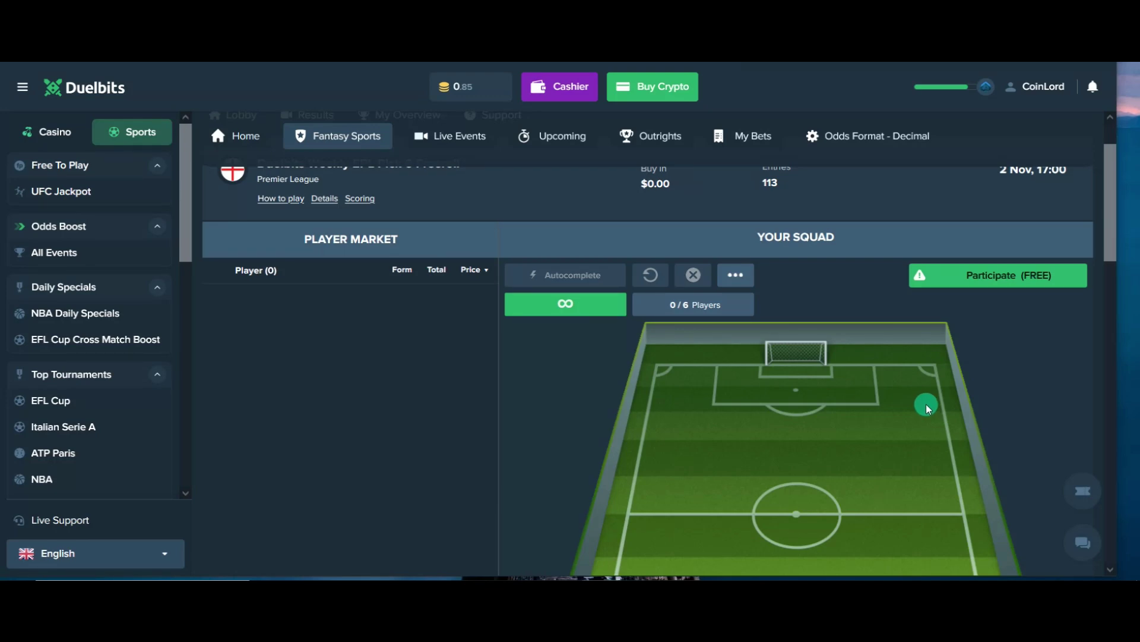
pyautogui.scroll(-5, 875, 406)
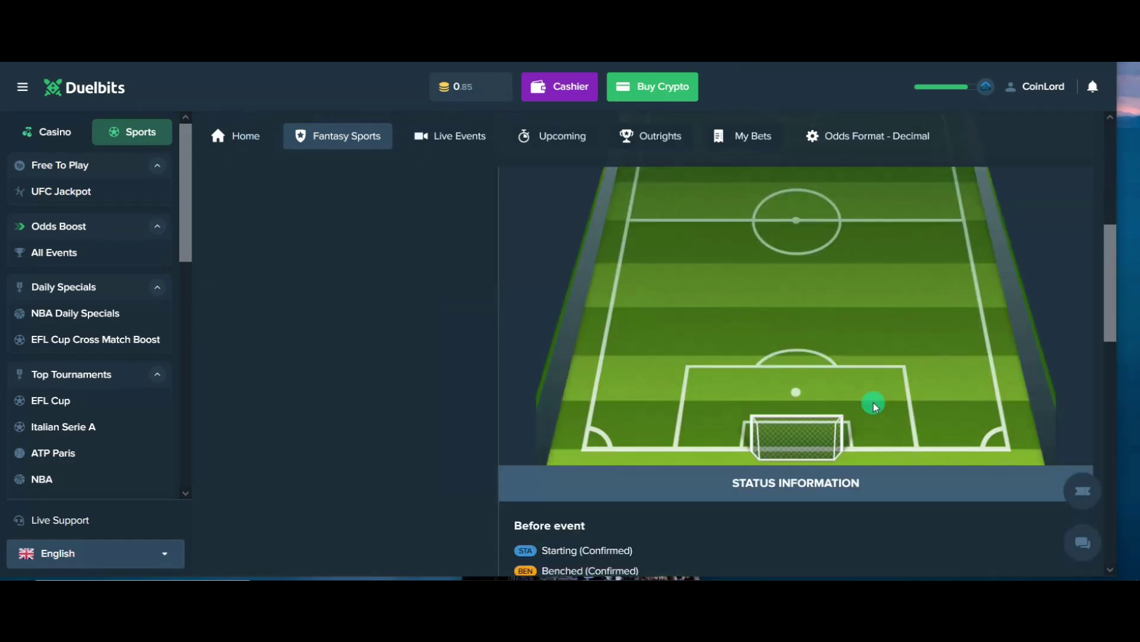
pyautogui.scroll(-3, 873, 405)
pyautogui.scroll(4, 873, 400)
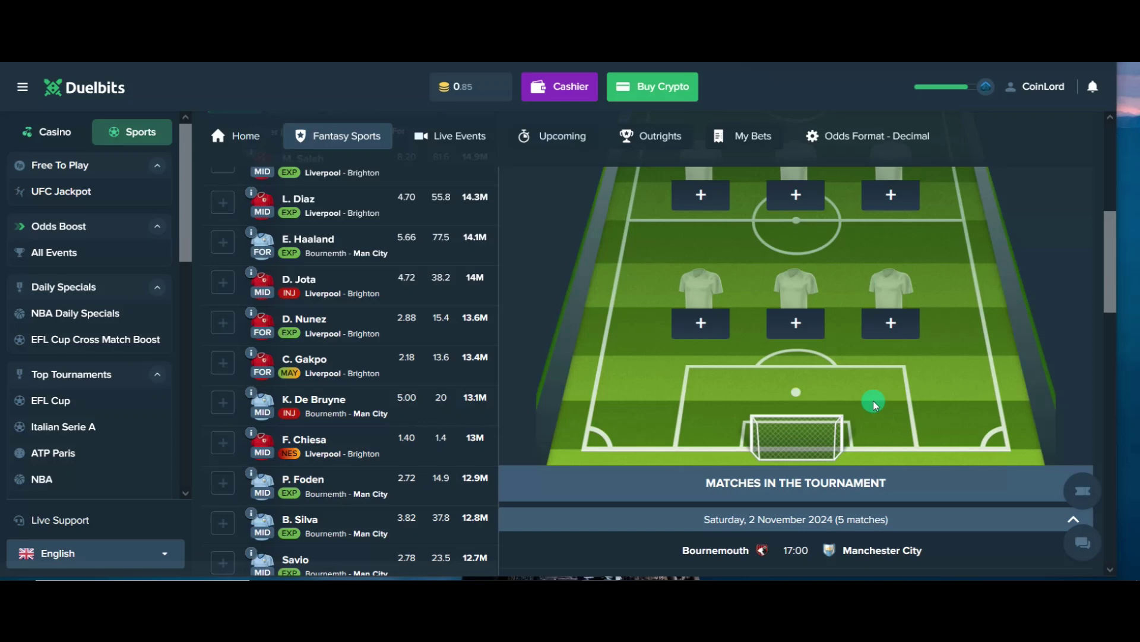
pyautogui.scroll(-2, 873, 400)
pyautogui.scroll(-3, 873, 400)
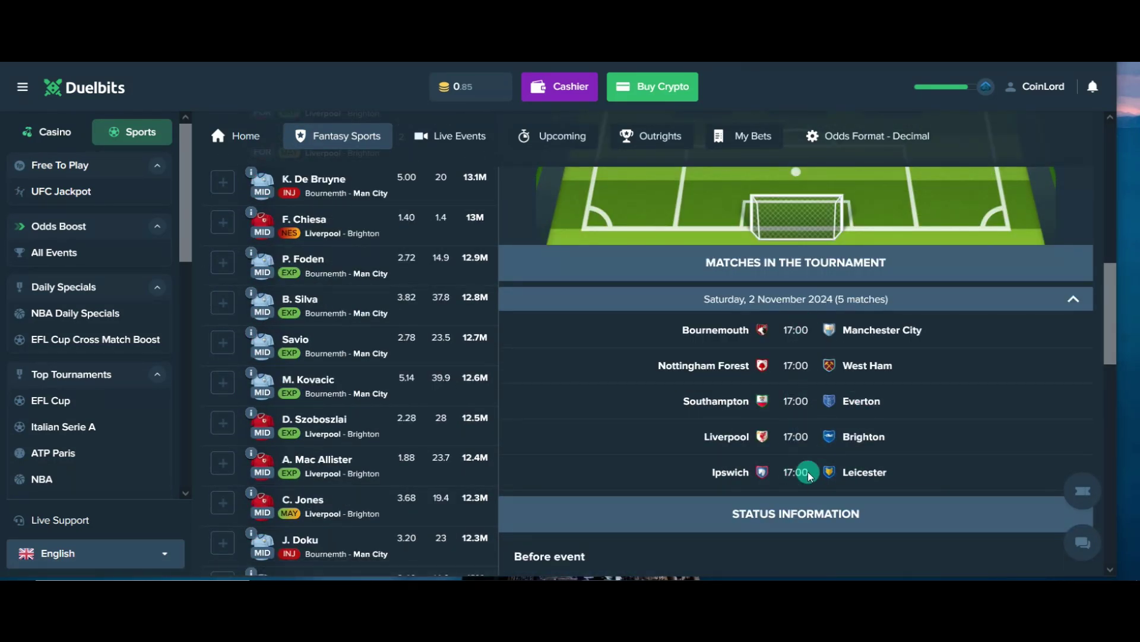
pyautogui.moveTo(796, 473)
pyautogui.scroll(5, 781, 440)
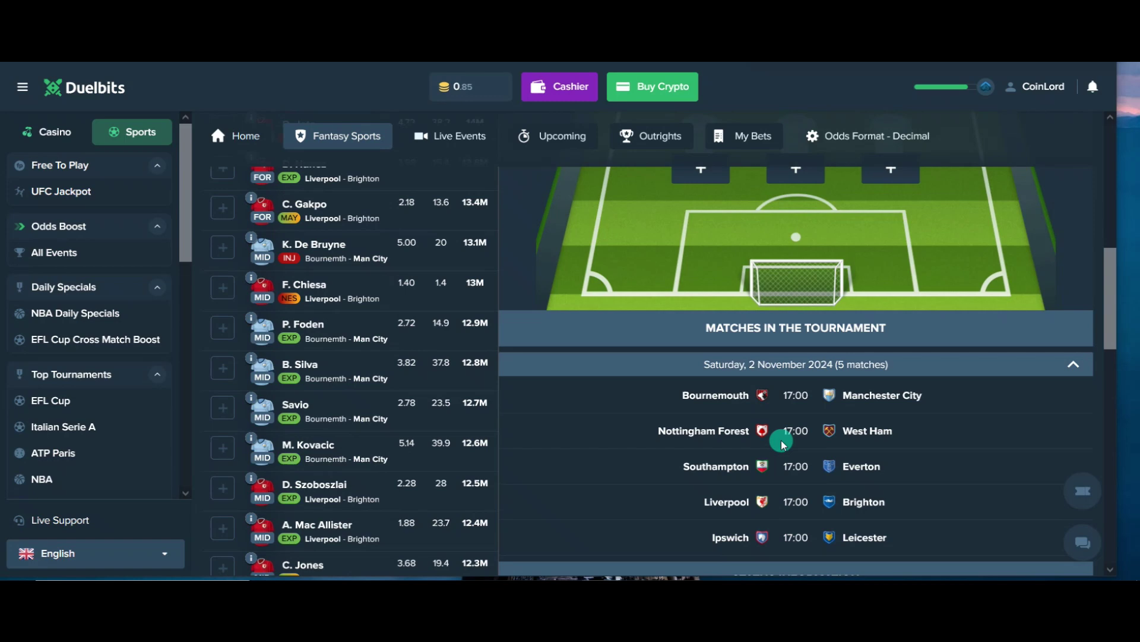
pyautogui.scroll(2, 779, 438)
pyautogui.scroll(4, 773, 437)
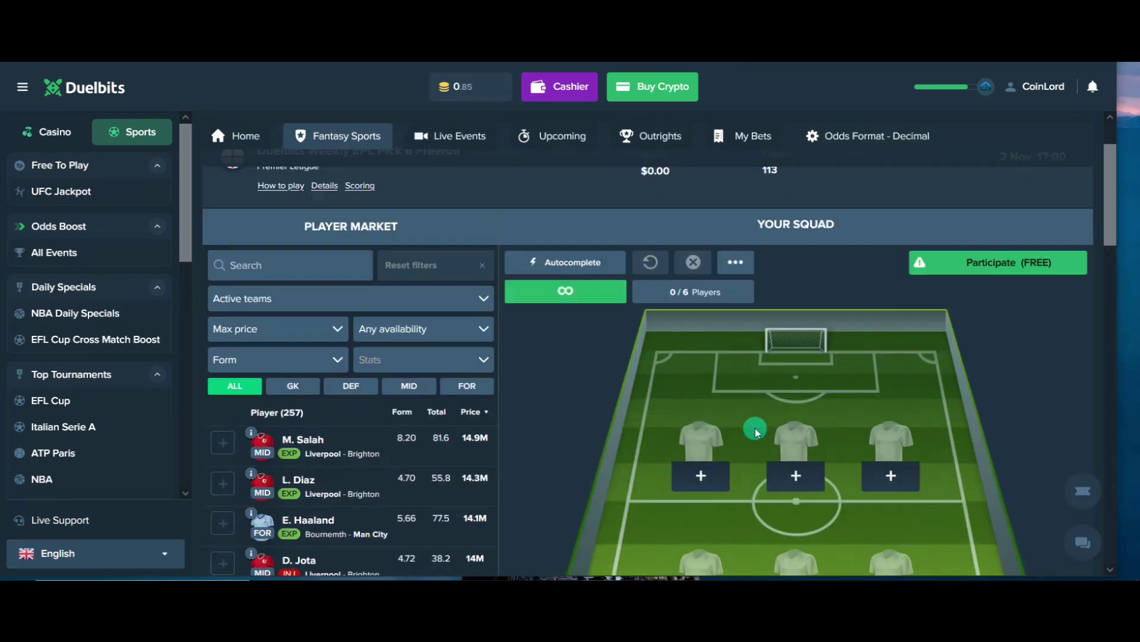
pyautogui.scroll(1, 753, 432)
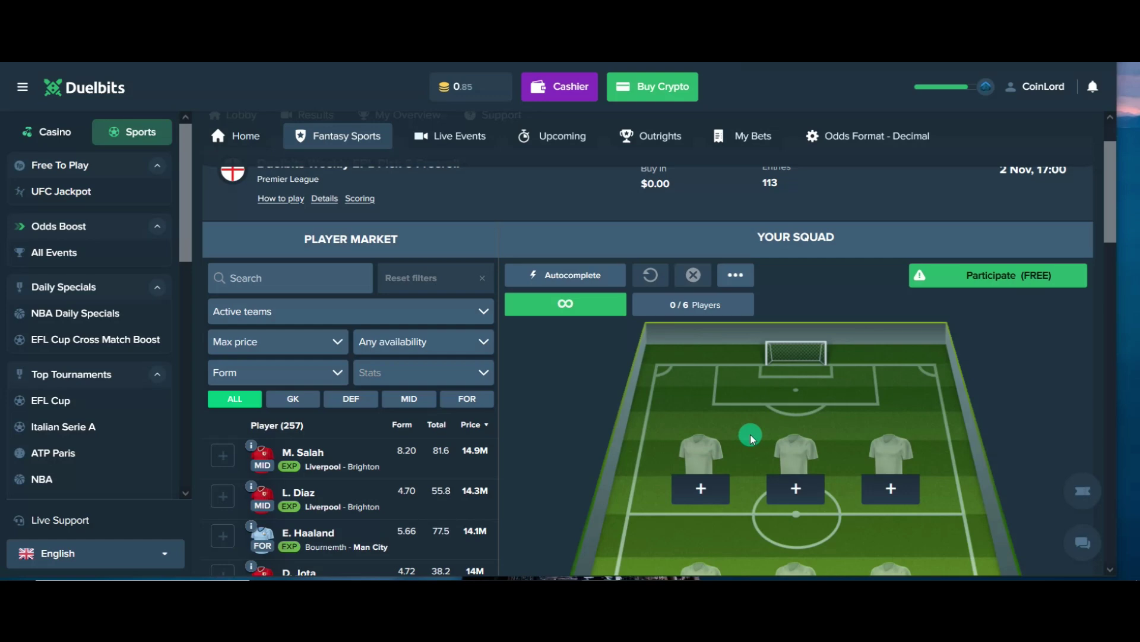
# Autocomplete the squad to 6/6 with Kelleher, Konate, van Dijk, Silva, Savio and Haaland
pyautogui.click(546, 278)
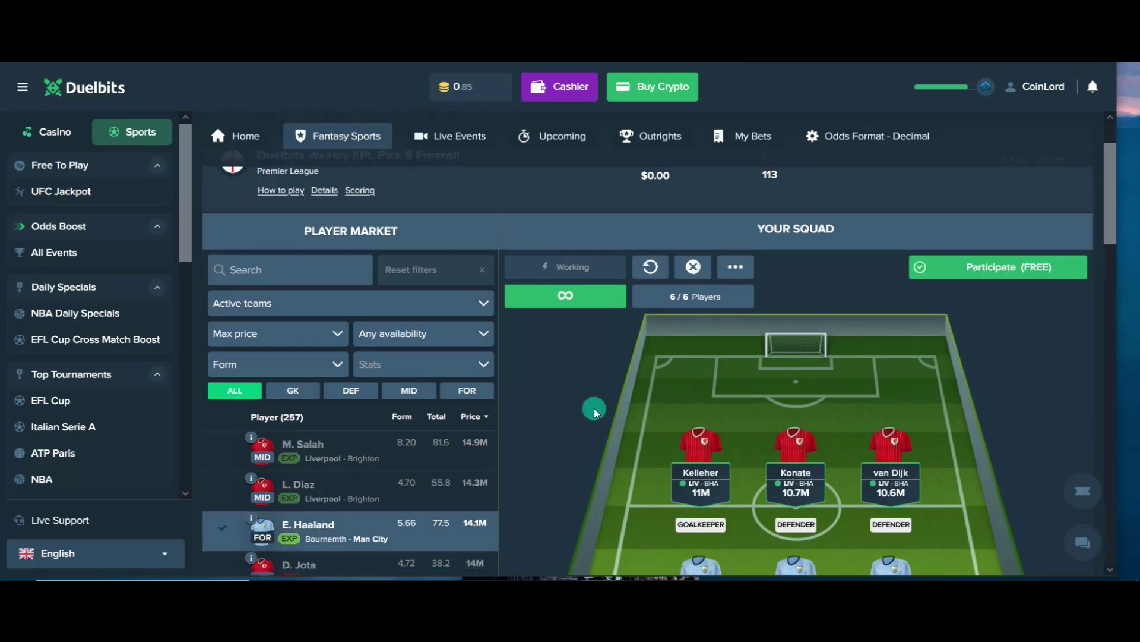
pyautogui.scroll(-3, 595, 409)
pyautogui.scroll(-3, 594, 408)
pyautogui.scroll(-5, 594, 408)
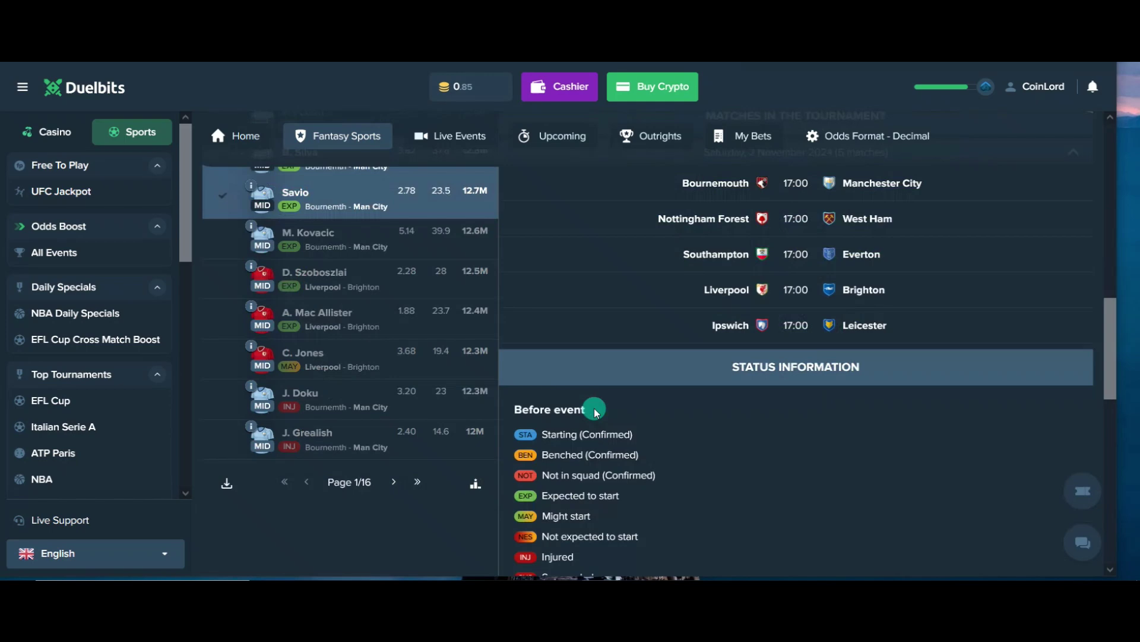
pyautogui.scroll(3, 594, 409)
pyautogui.scroll(4, 594, 408)
pyautogui.scroll(2, 618, 402)
pyautogui.scroll(4, 618, 402)
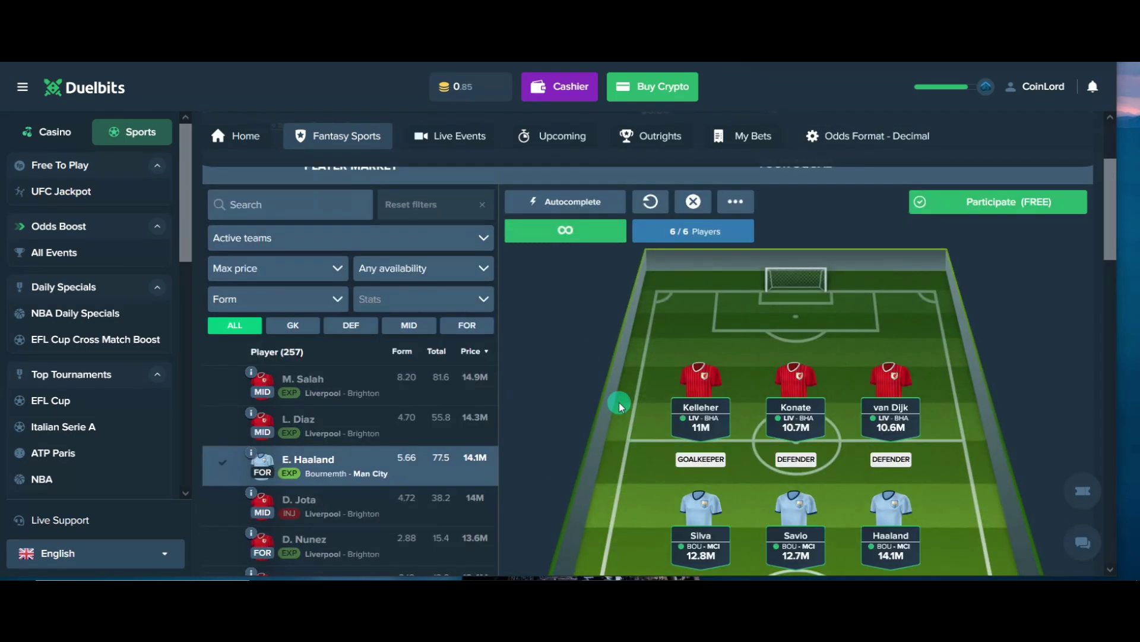
pyautogui.scroll(3, 618, 402)
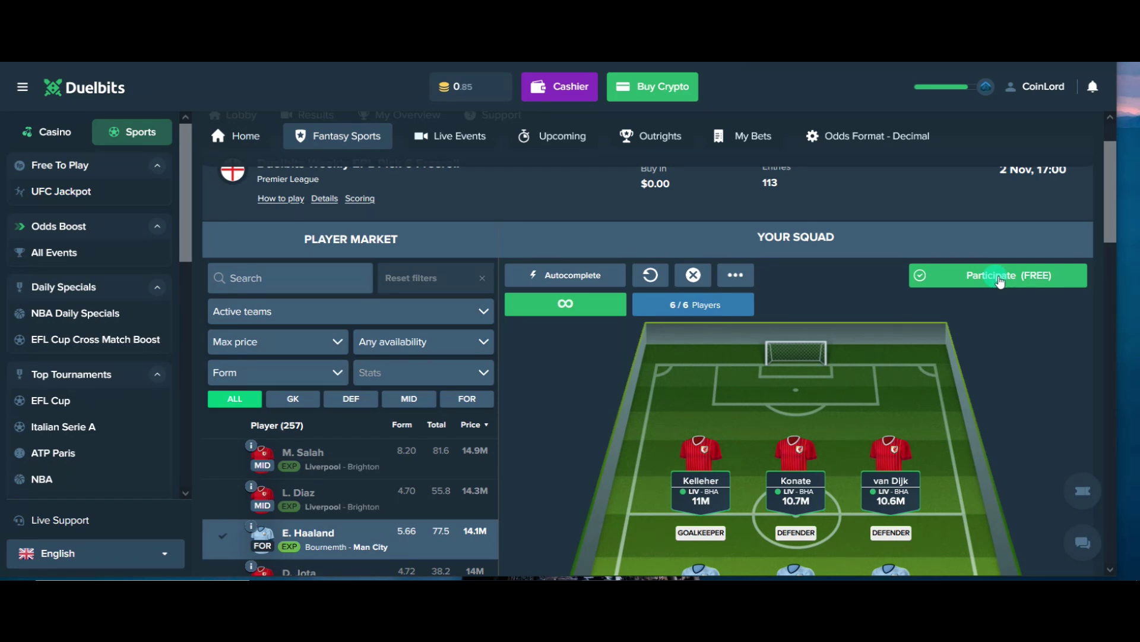
# Join the Weekly EPL Pick 6 Freeroll, then confirm a $0.00 EPL Big Pick 6: Week 10 entry
pyautogui.click(999, 281)
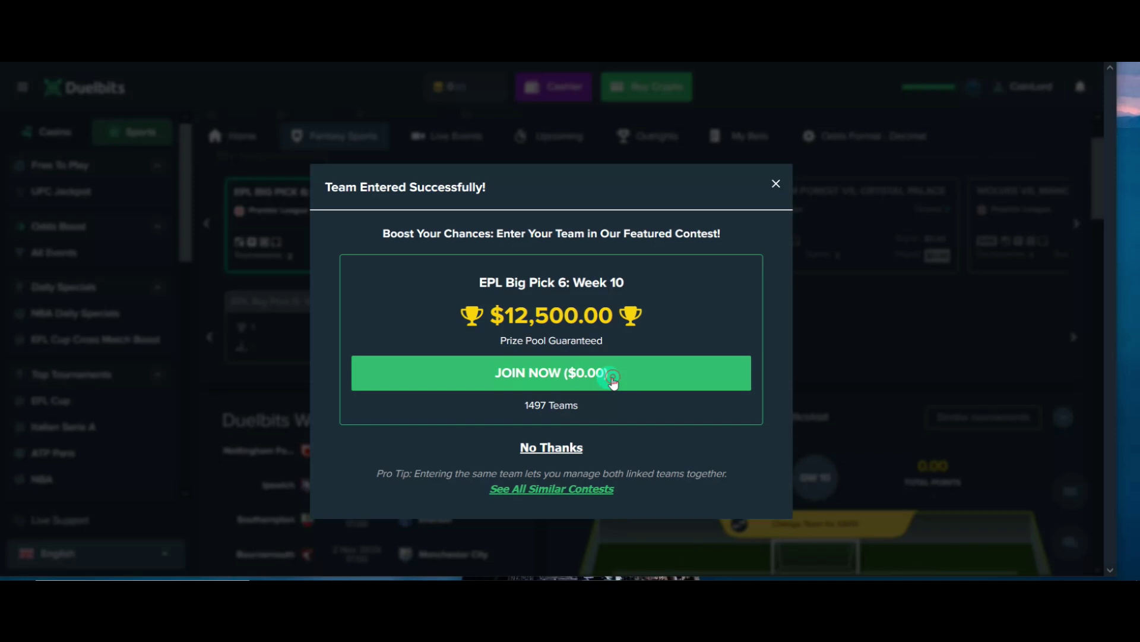
pyautogui.click(614, 374)
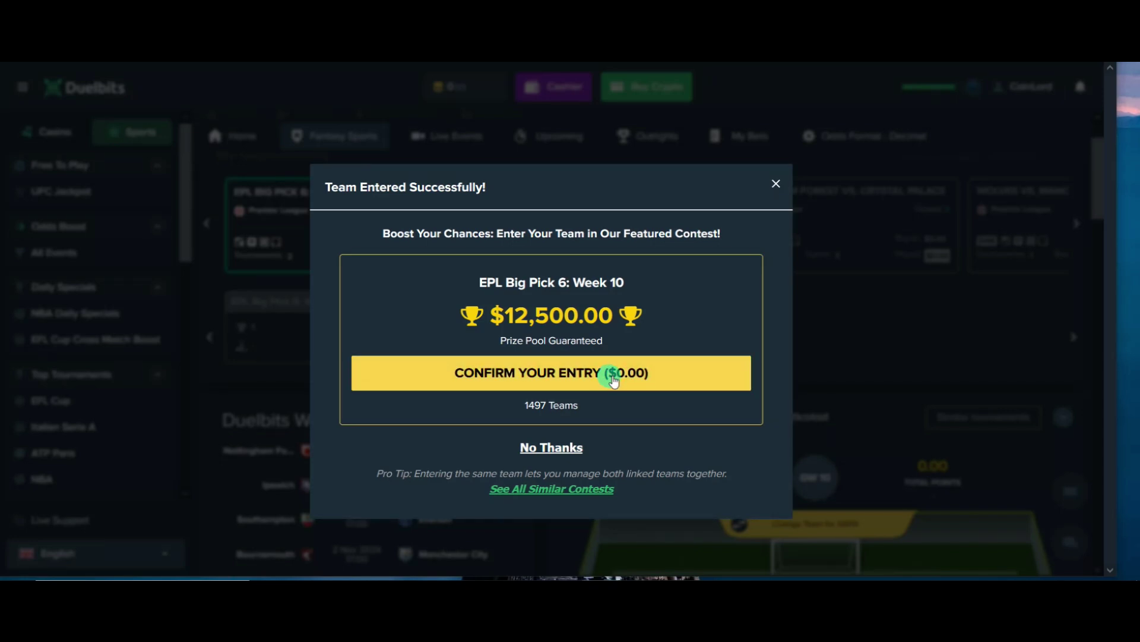
pyautogui.click(614, 375)
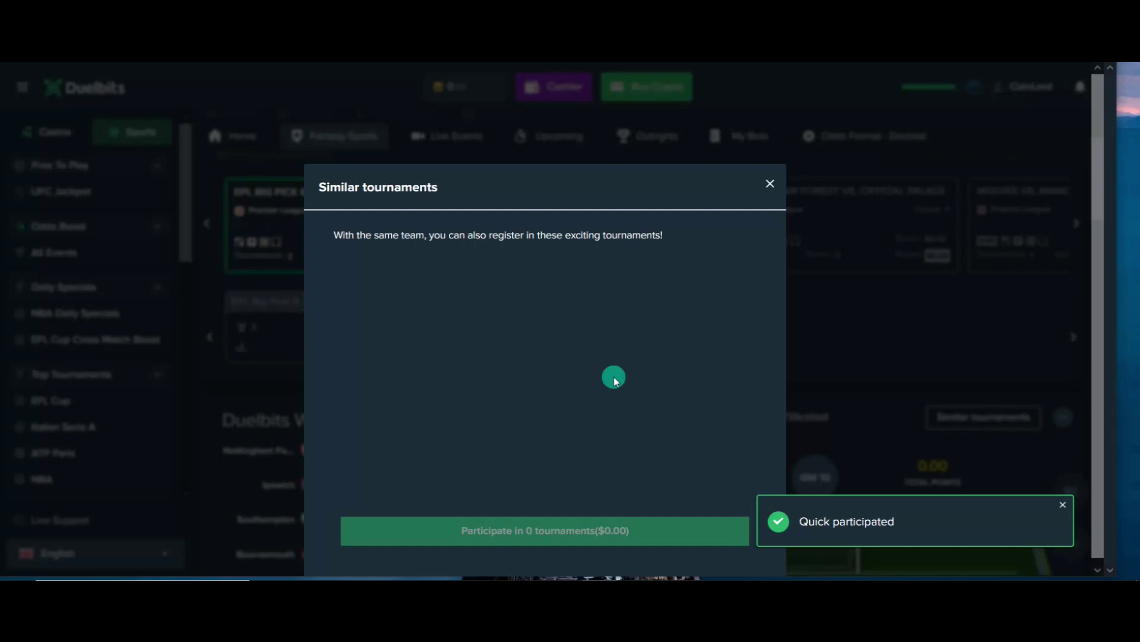
pyautogui.click(768, 187)
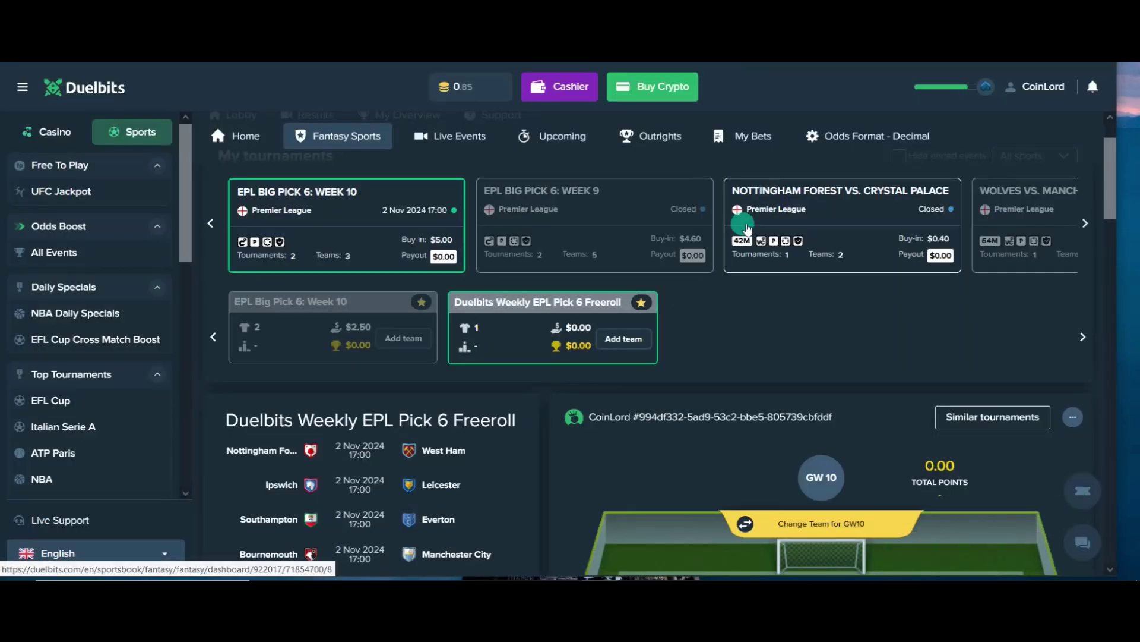